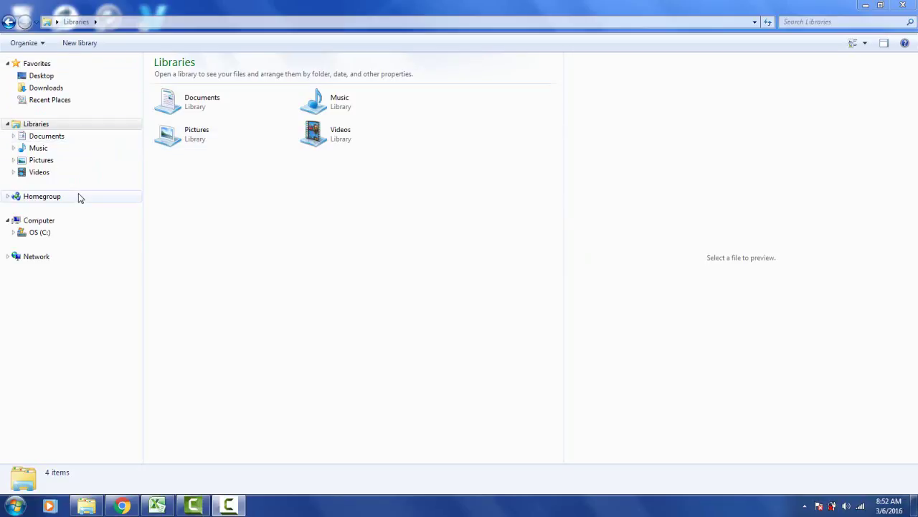
Locate StoryBoard.xltm in the Documents library under Applied Computer Services > Templates, select it, and widen the file list to show the Size column.
{"action": "left_click", "coordinate": [40, 136]}
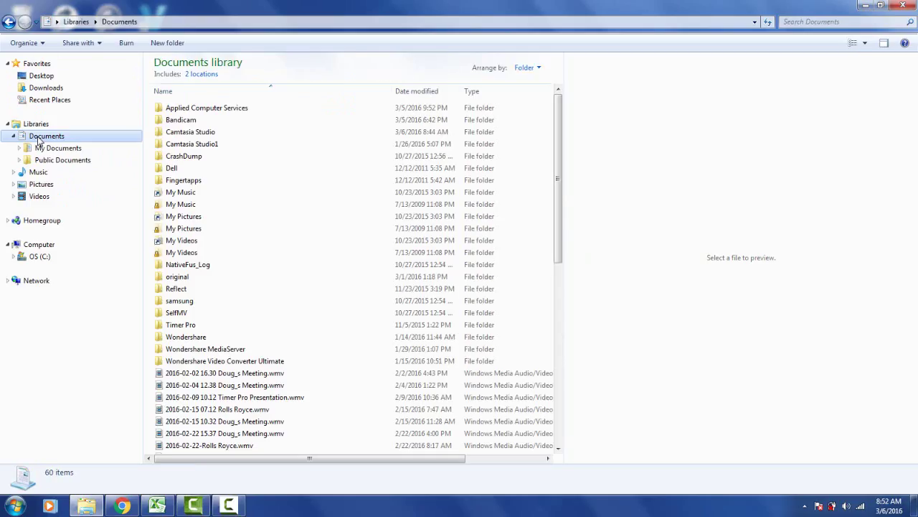
{"action": "double_click", "coordinate": [202, 111]}
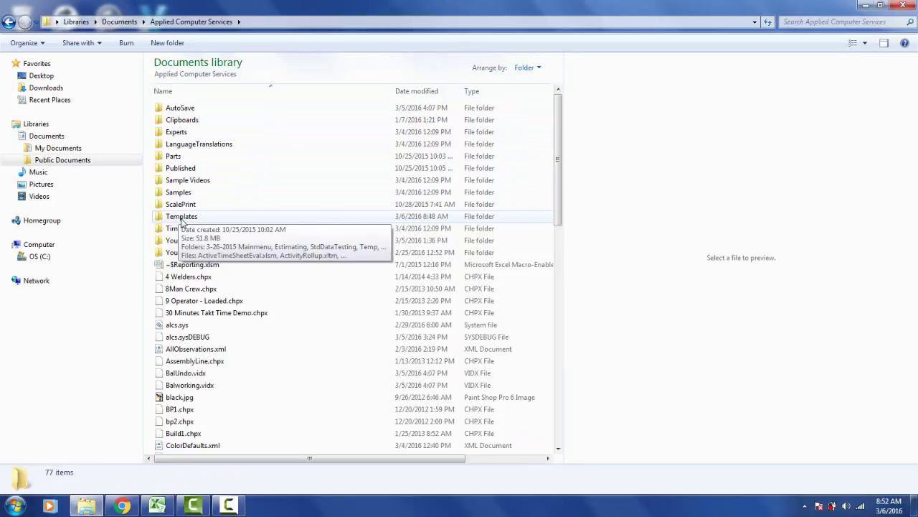
{"action": "double_click", "coordinate": [180, 216]}
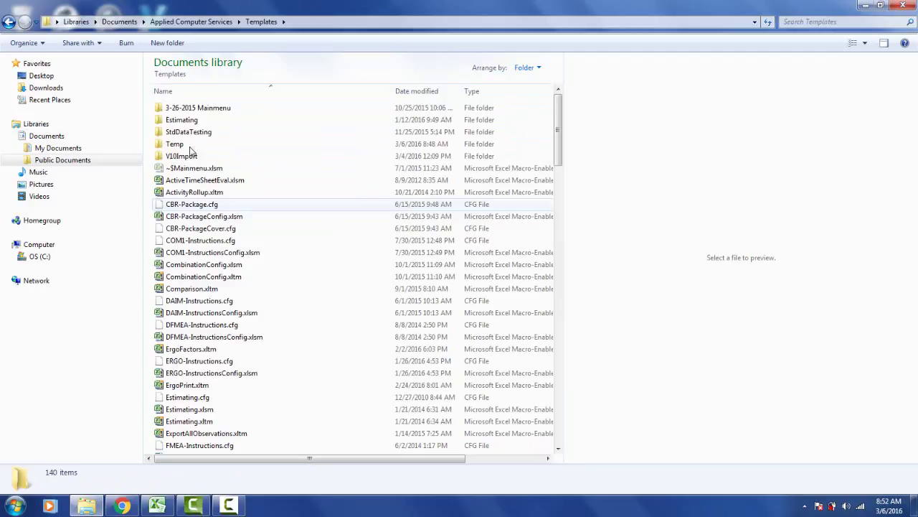
{"action": "left_click", "coordinate": [199, 94]}
{"action": "left_click", "coordinate": [194, 94]}
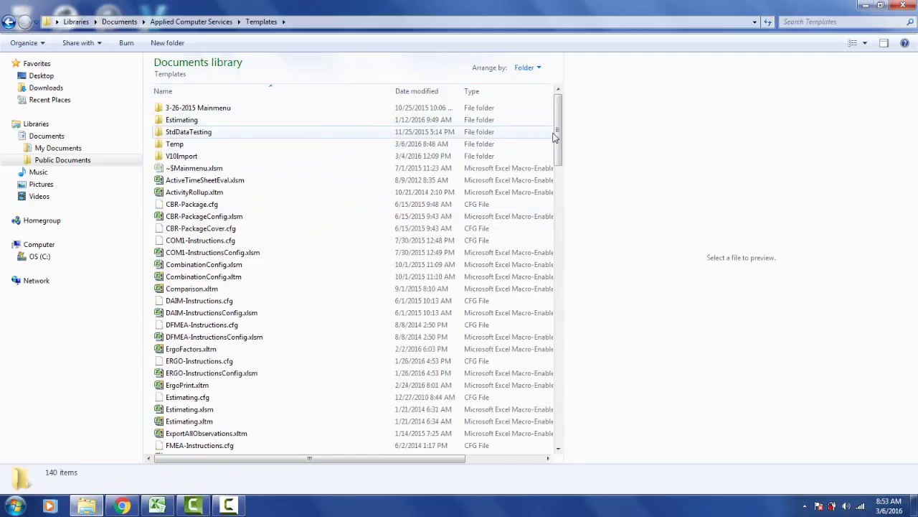
{"action": "left_click_drag", "start_coordinate": [561, 136], "coordinate": [557, 366]}
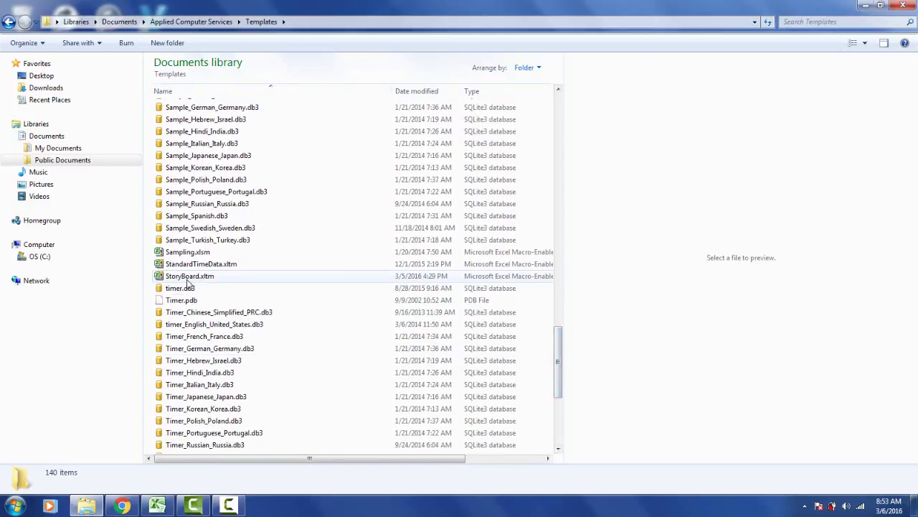
{"action": "left_click", "coordinate": [193, 280]}
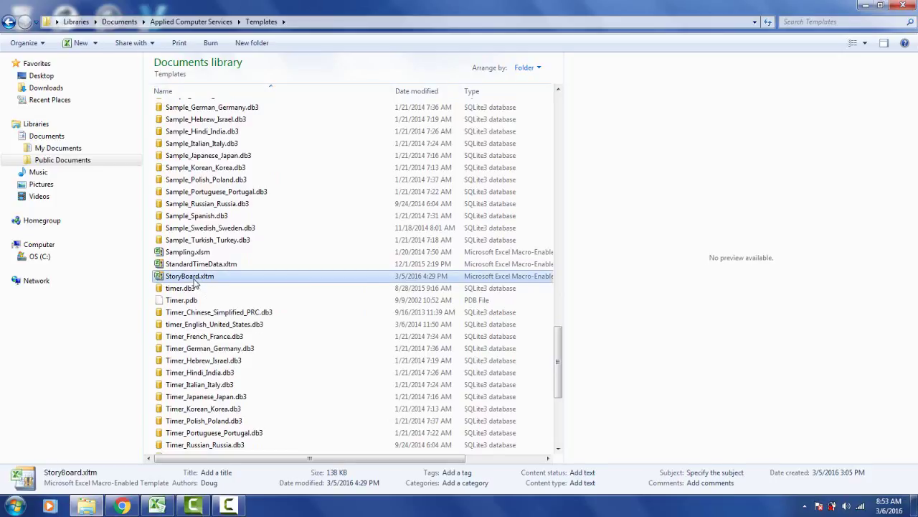
{"action": "left_click_drag", "start_coordinate": [566, 119], "coordinate": [669, 119]}
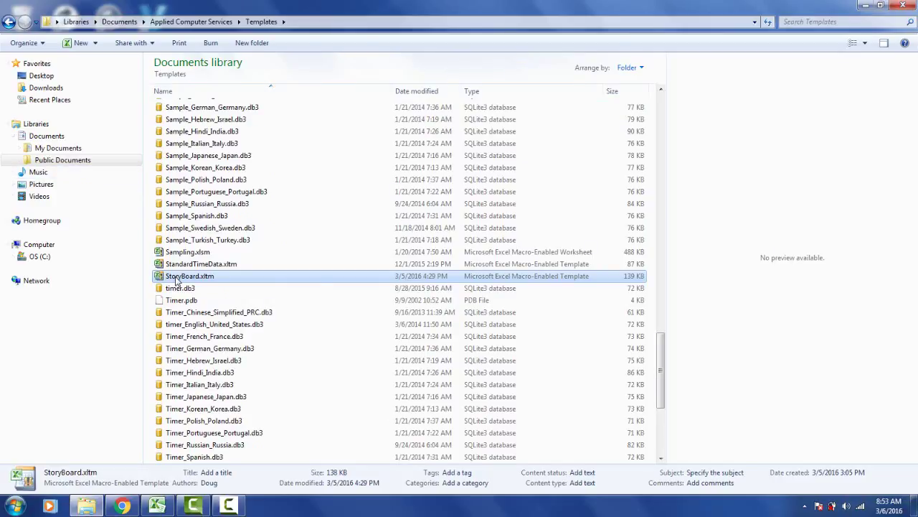
Locate and select StoryBoard.xltm through the C: drive path Users > Public > Public Documents > Applied Computer Services > Templates.
{"action": "left_click", "coordinate": [45, 259]}
{"action": "left_click_drag", "start_coordinate": [660, 160], "coordinate": [663, 323]}
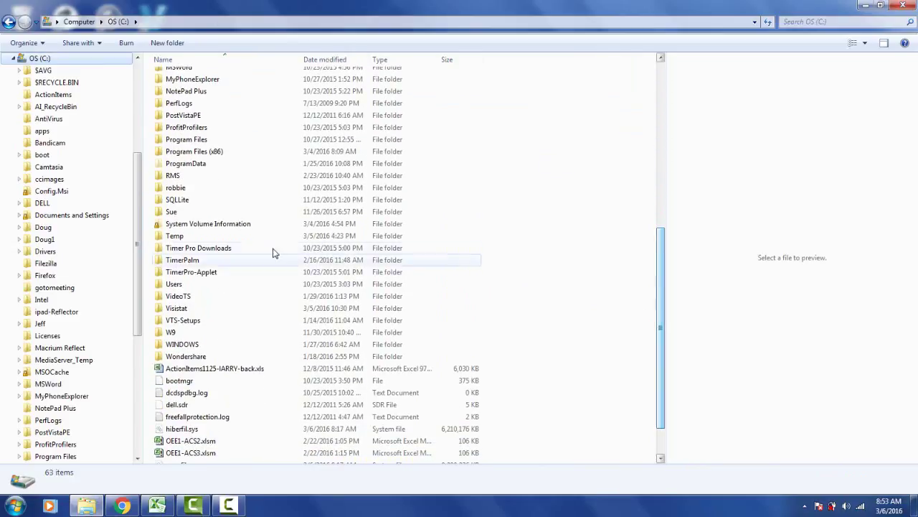
{"action": "double_click", "coordinate": [175, 284]}
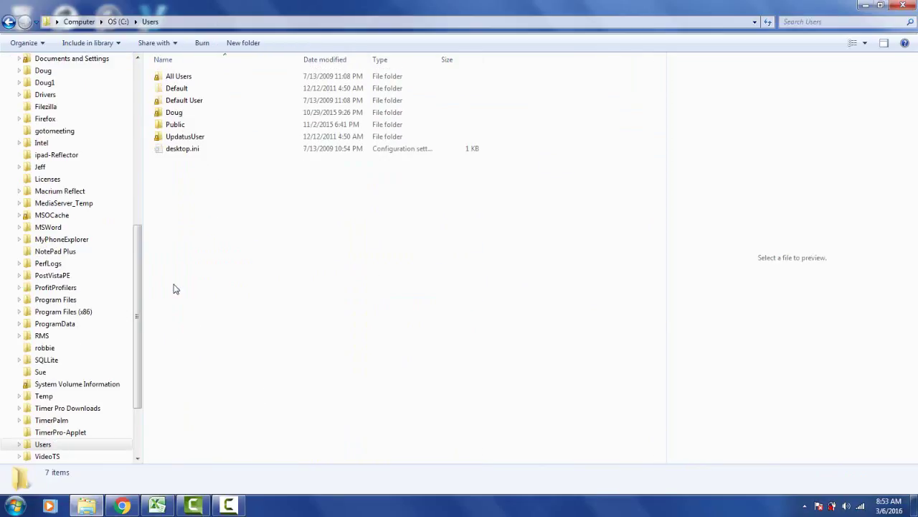
{"action": "double_click", "coordinate": [176, 126]}
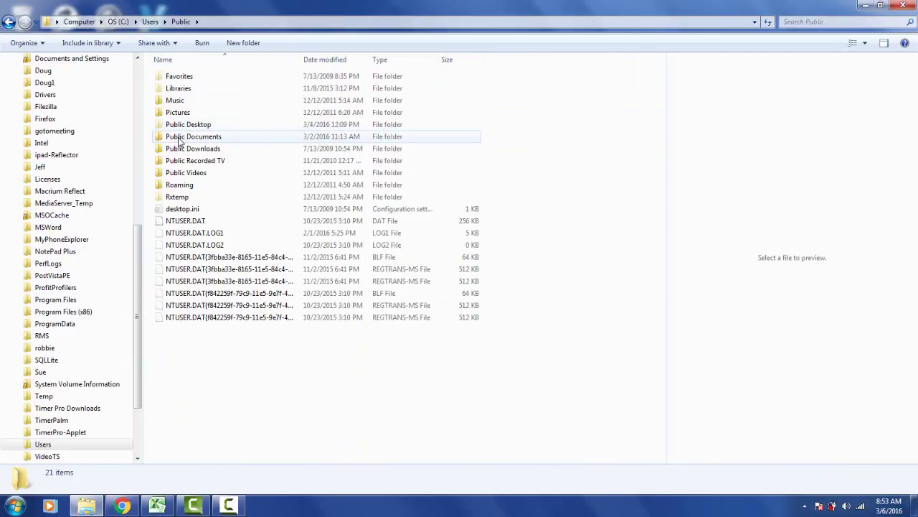
{"action": "double_click", "coordinate": [181, 138]}
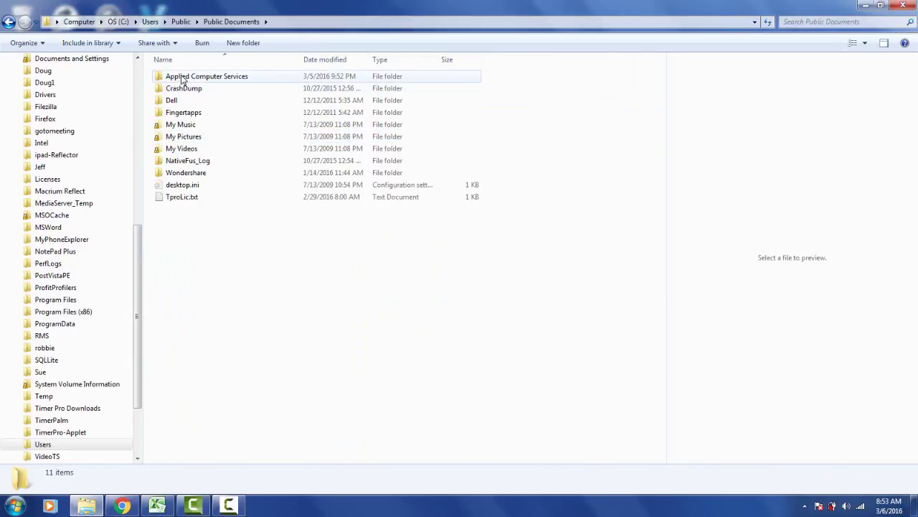
{"action": "double_click", "coordinate": [182, 77]}
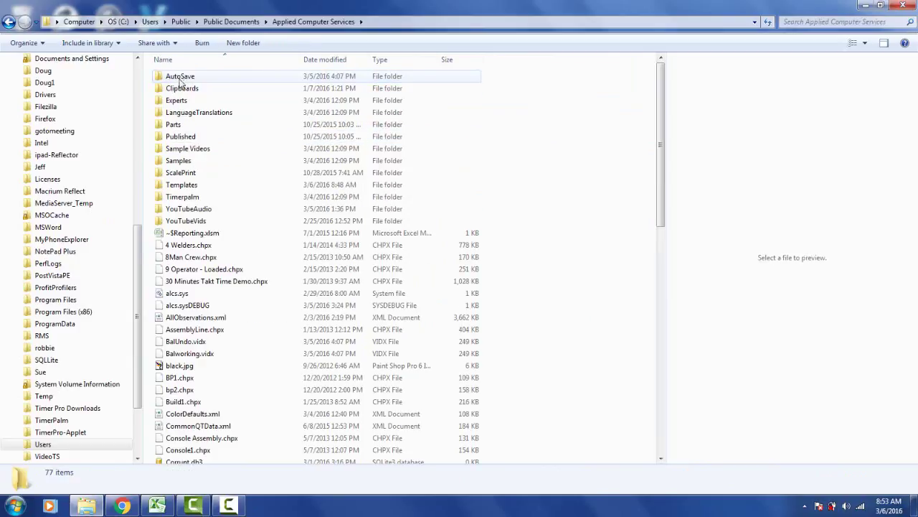
{"action": "double_click", "coordinate": [185, 186]}
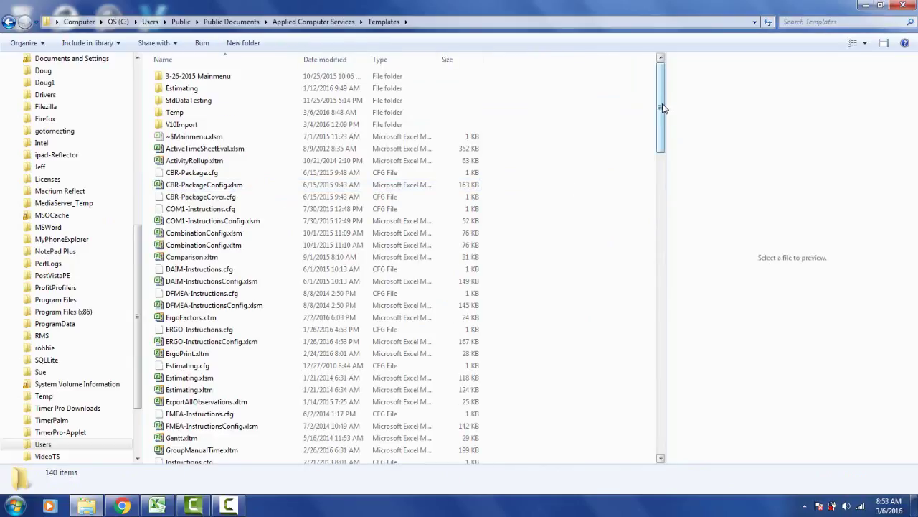
{"action": "left_click_drag", "start_coordinate": [661, 71], "coordinate": [659, 373]}
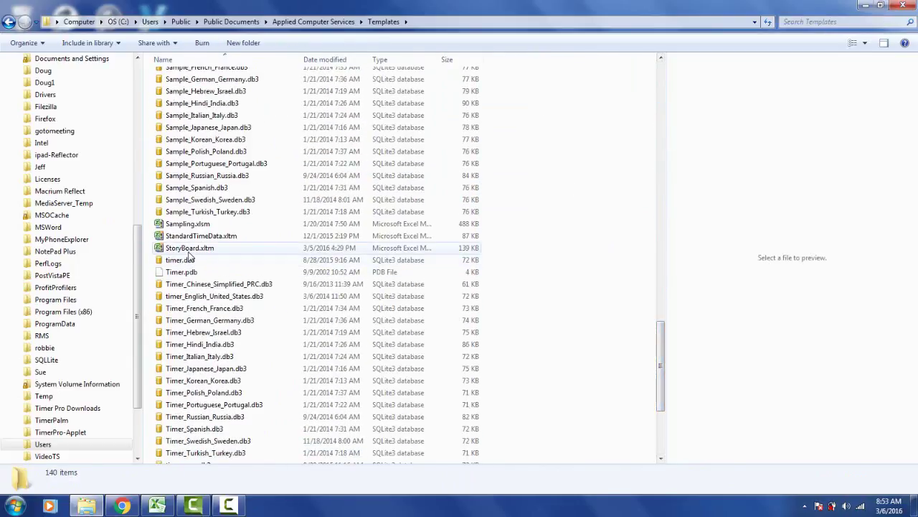
{"action": "left_click", "coordinate": [189, 251]}
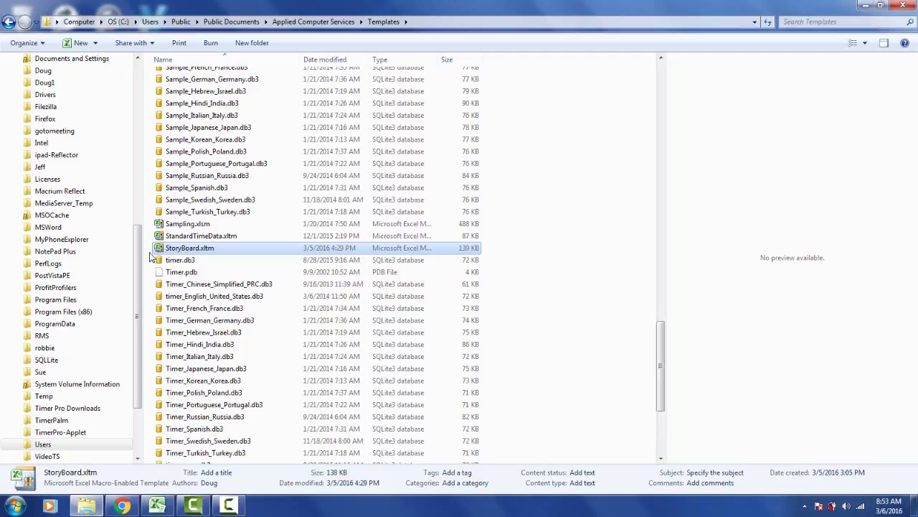
Return to the Documents library and select StoryBoard.xltm again under Applied Computer Services > Templates.
{"action": "left_click_drag", "start_coordinate": [140, 251], "coordinate": [149, 74]}
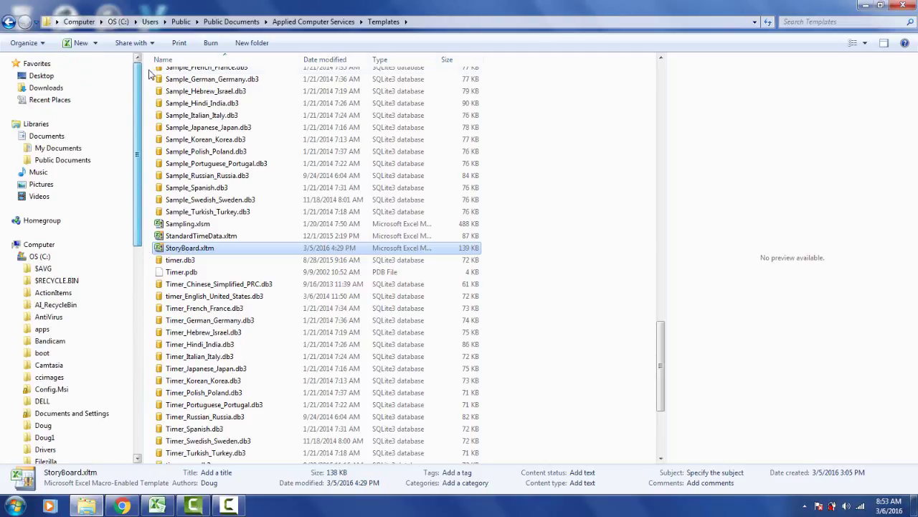
{"action": "left_click", "coordinate": [47, 137]}
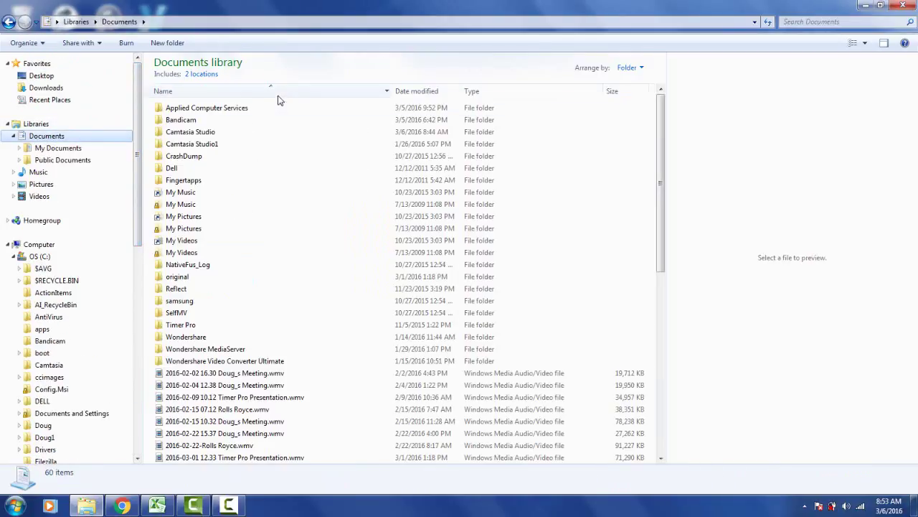
{"action": "double_click", "coordinate": [272, 108]}
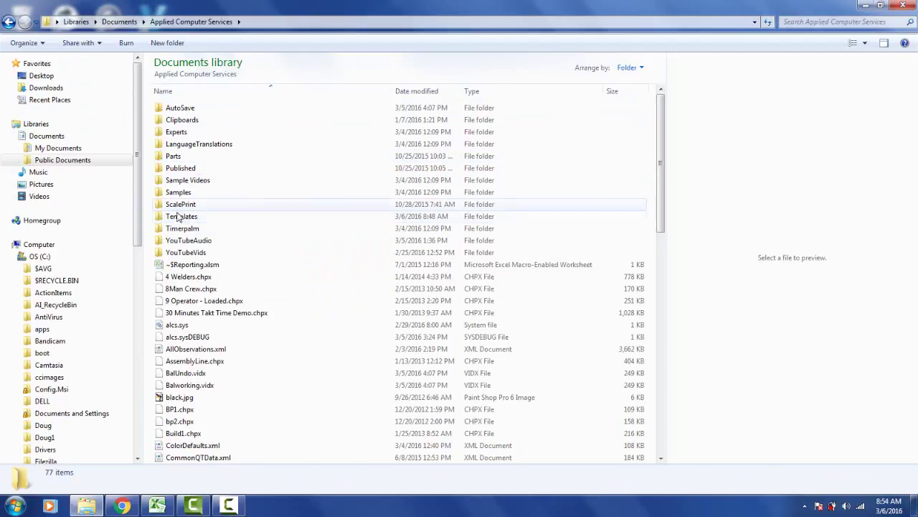
{"action": "double_click", "coordinate": [183, 218]}
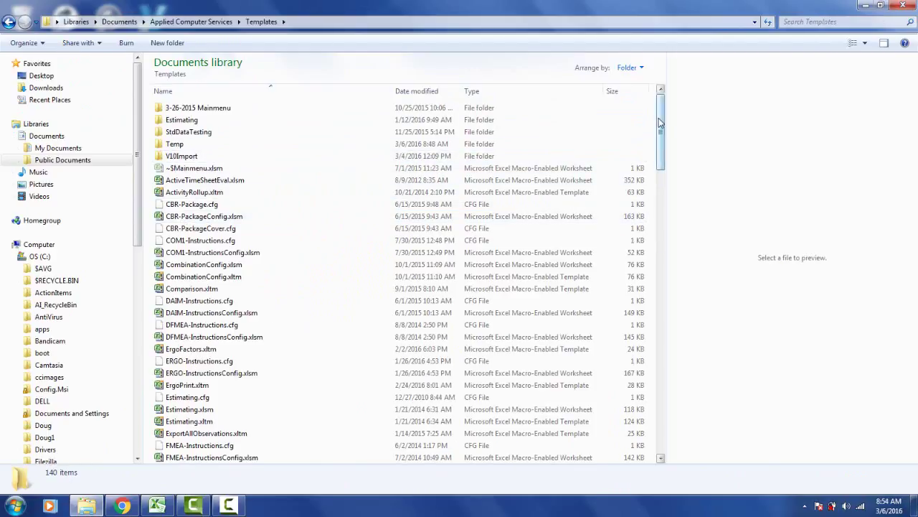
{"action": "left_click_drag", "start_coordinate": [660, 122], "coordinate": [645, 351]}
{"action": "left_click", "coordinate": [188, 316]}
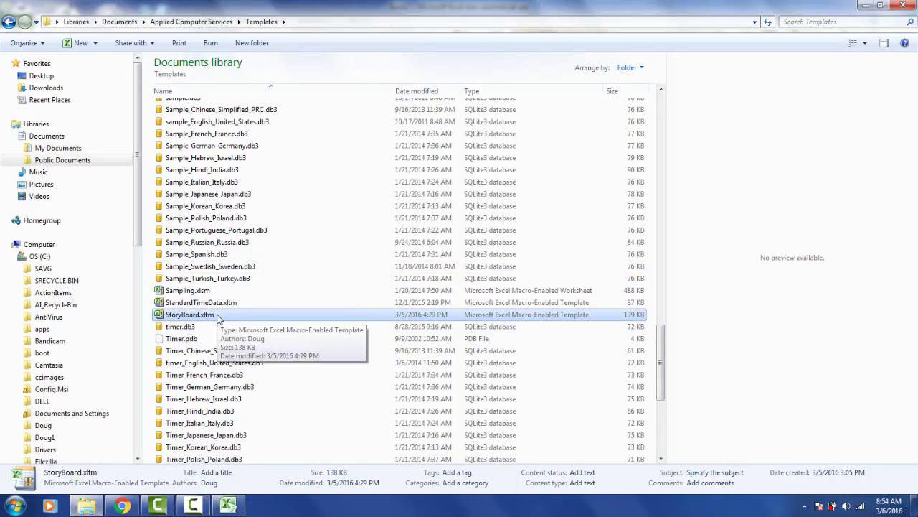
Launch Microsoft Excel with a blank workbook.
{"action": "mouse_move", "coordinate": [235, 509]}
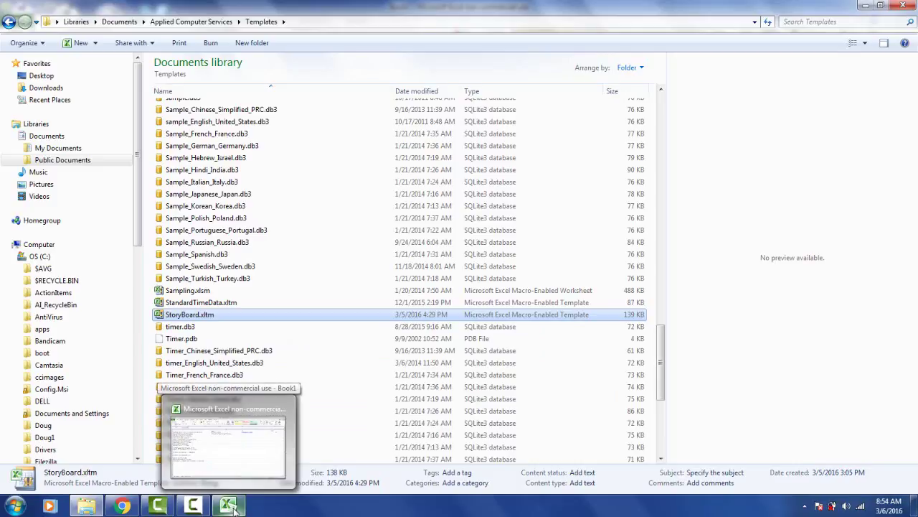
{"action": "left_click", "coordinate": [16, 506]}
{"action": "left_click", "coordinate": [43, 237]}
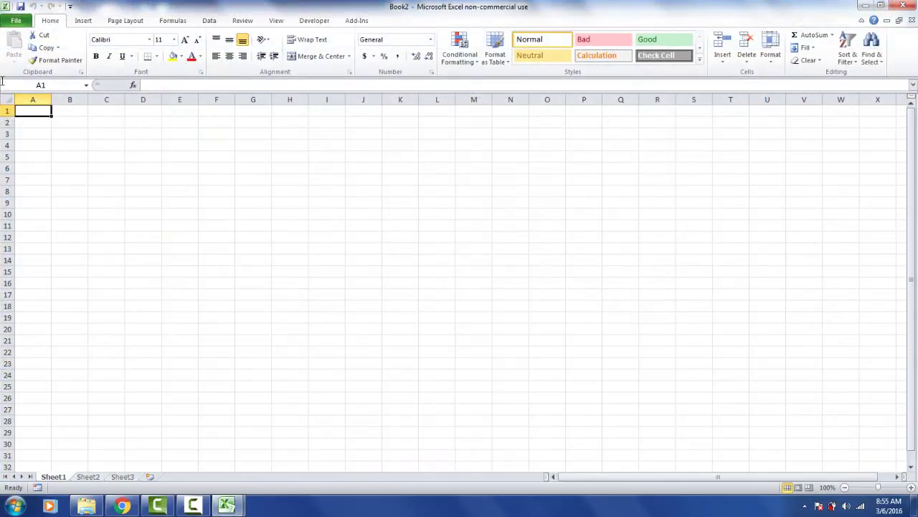
Start opening an existing workbook and browse the Documents library to Applied Computer Services > Templates.
{"action": "left_click", "coordinate": [16, 21]}
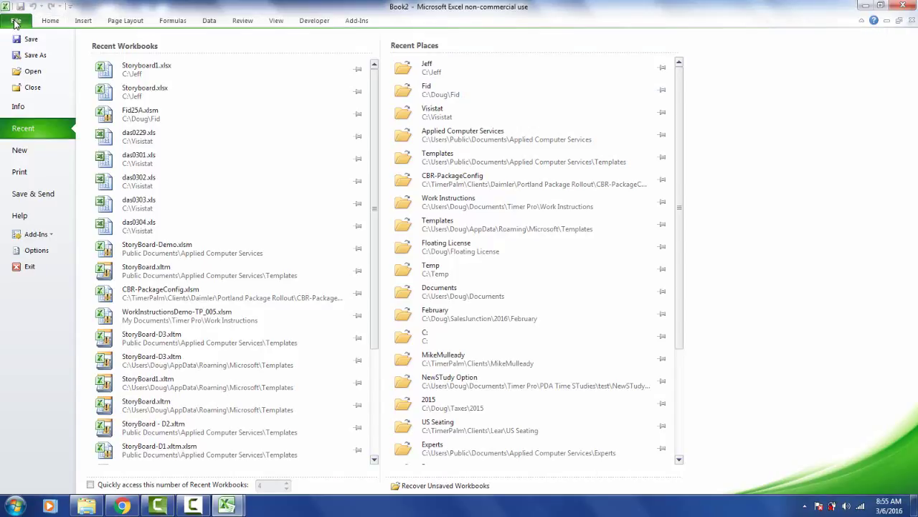
{"action": "left_click", "coordinate": [23, 71]}
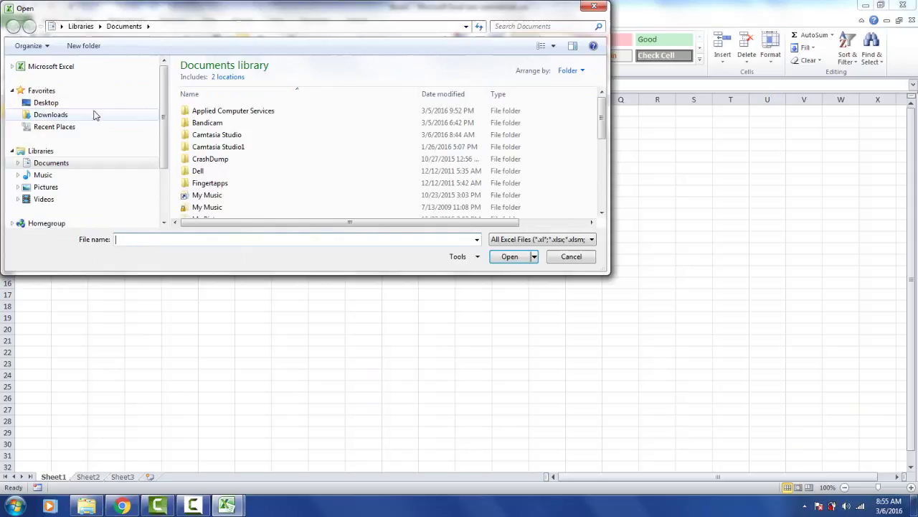
{"action": "left_click", "coordinate": [46, 164]}
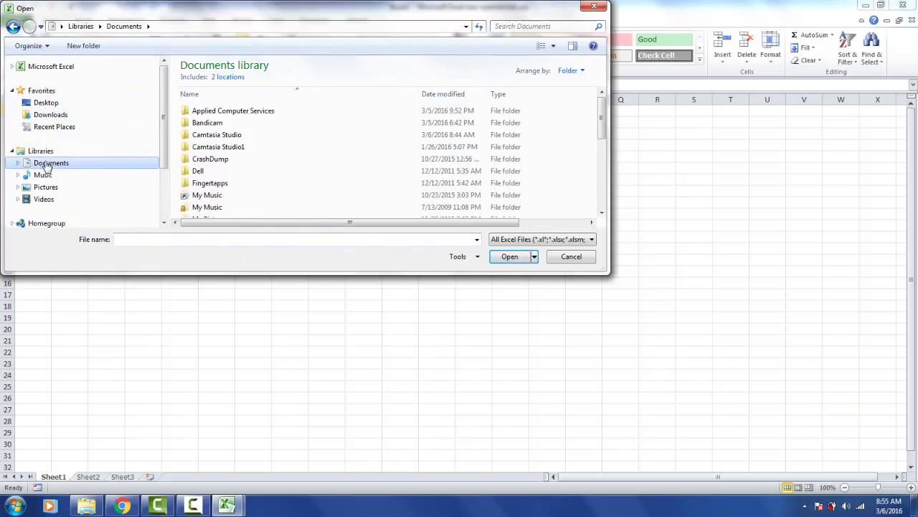
{"action": "double_click", "coordinate": [219, 113]}
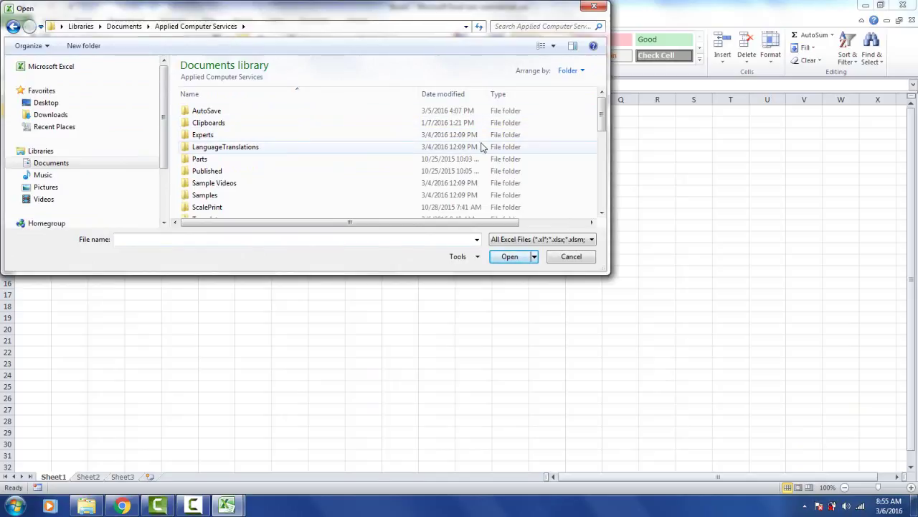
{"action": "scroll", "coordinate": [592, 122], "scroll_direction": "down", "scroll_amount": 2}
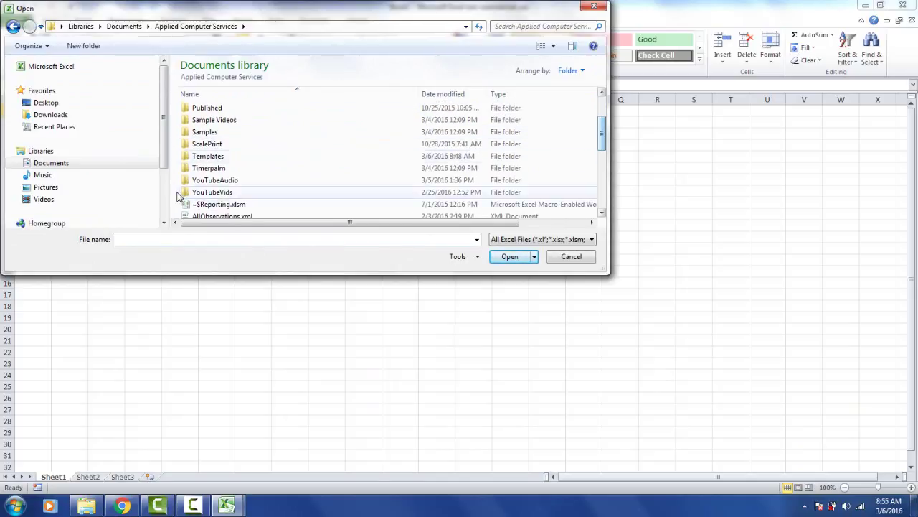
{"action": "double_click", "coordinate": [208, 156]}
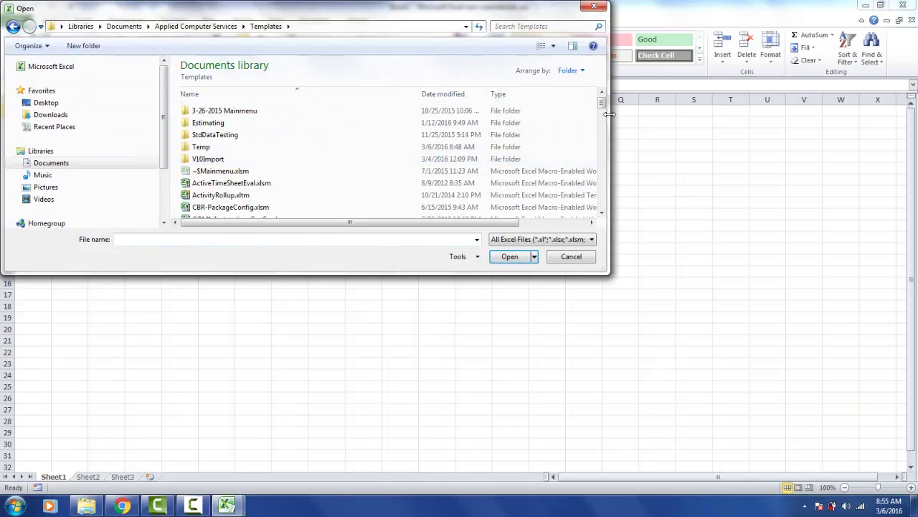
Open the StoryBoard.xltm template from the Templates folder and bring its Excel window to the front.
{"action": "left_click_drag", "start_coordinate": [602, 107], "coordinate": [605, 208]}
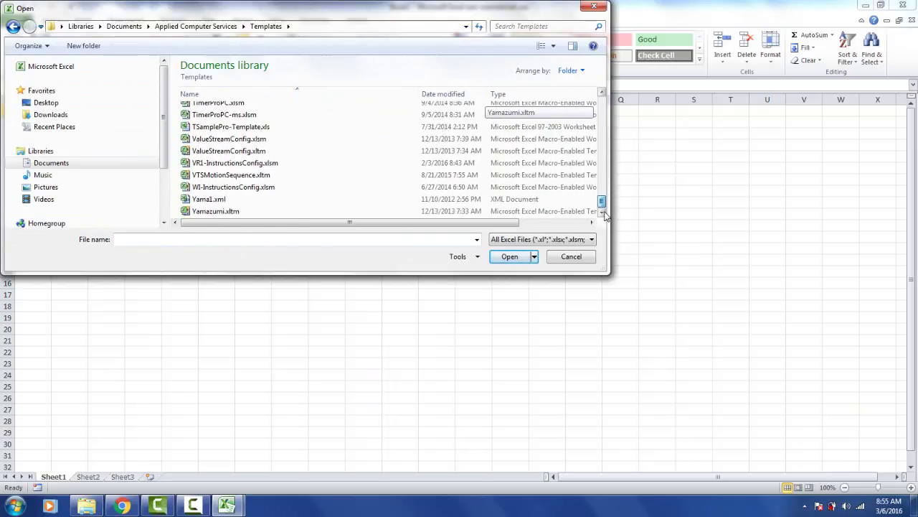
{"action": "scroll", "coordinate": [603, 199], "scroll_direction": "up", "scroll_amount": 2}
{"action": "left_click", "coordinate": [239, 154]}
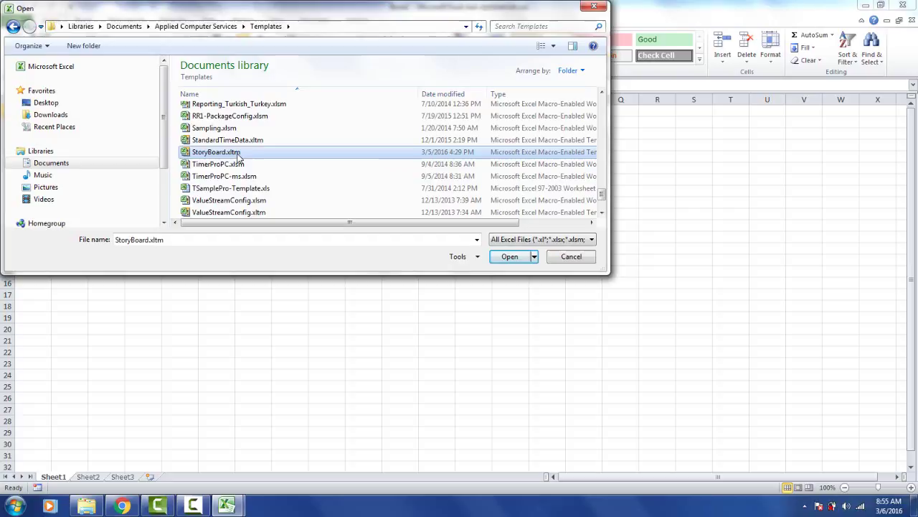
{"action": "left_click", "coordinate": [511, 257]}
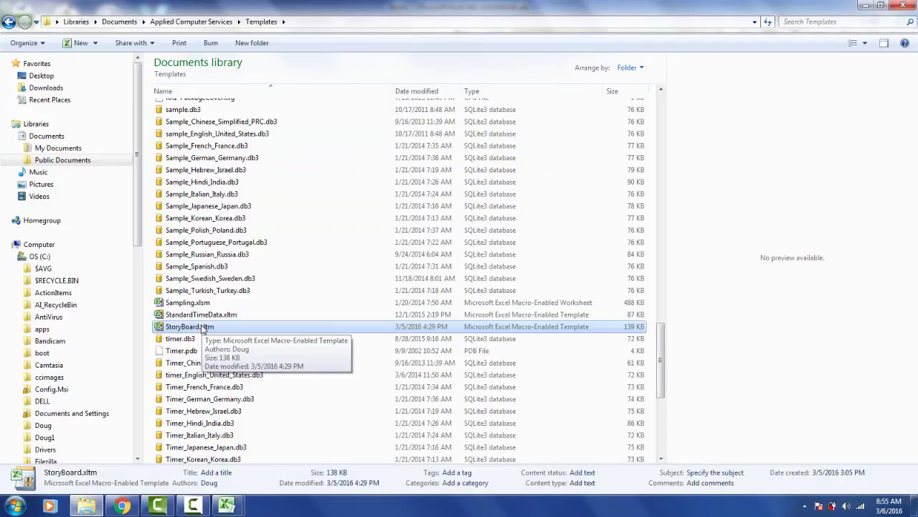
{"action": "mouse_move", "coordinate": [226, 506]}
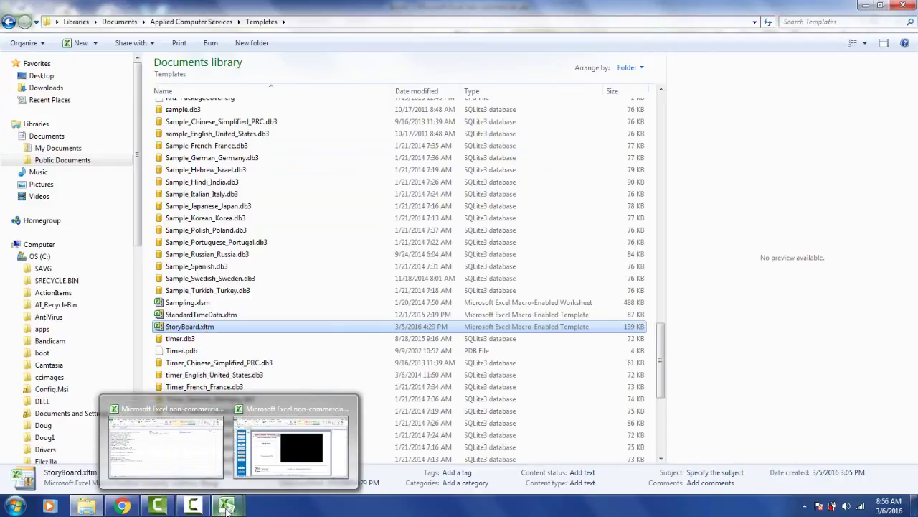
{"action": "left_click", "coordinate": [290, 444]}
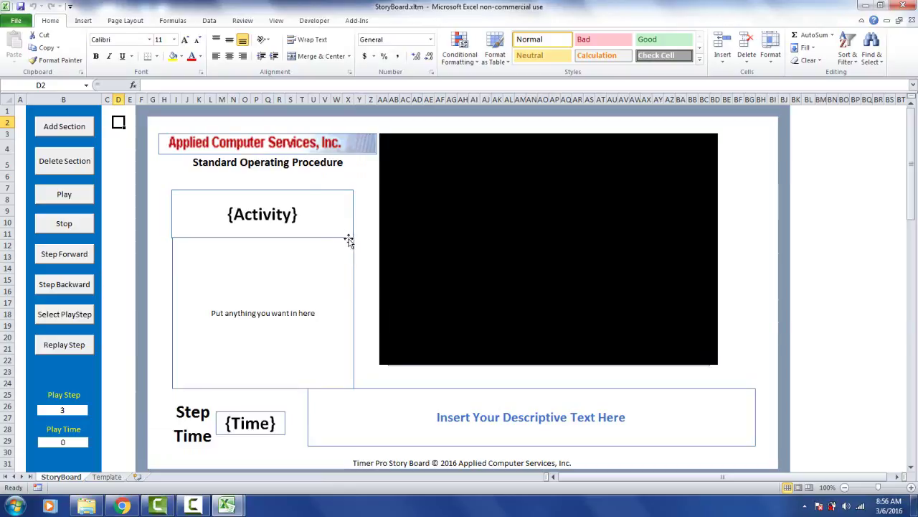
Save the workbook in the Templates folder as StoryBoard.xltm, with Excel Macro-Enabled Template (*.xltm) as the file type.
{"action": "left_click", "coordinate": [16, 20]}
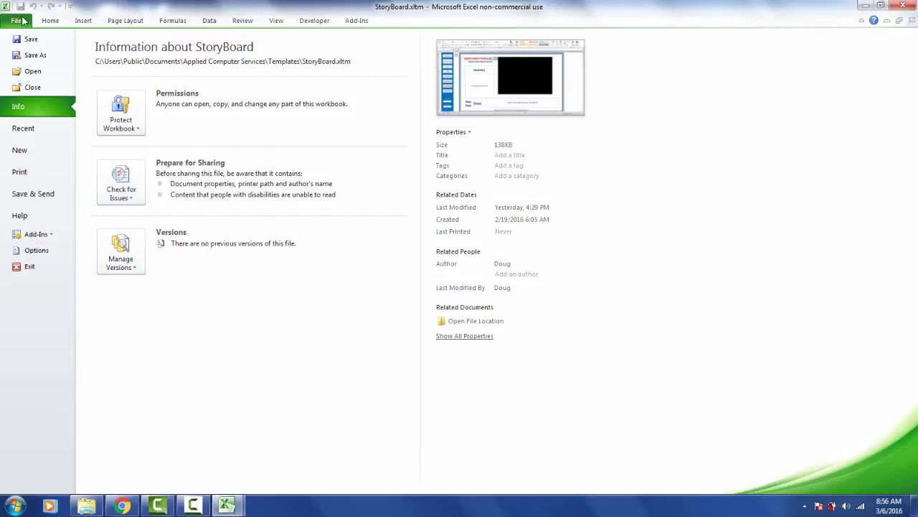
{"action": "left_click", "coordinate": [33, 57]}
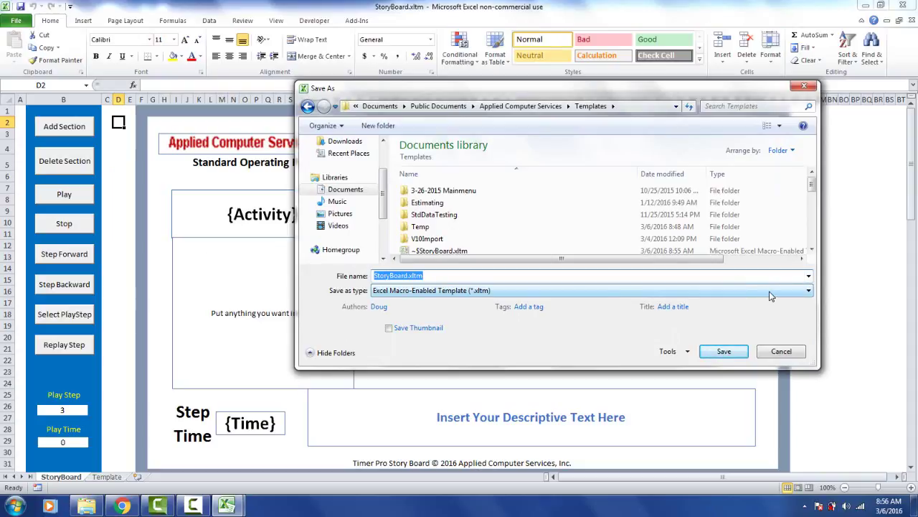
{"action": "left_click", "coordinate": [809, 292]}
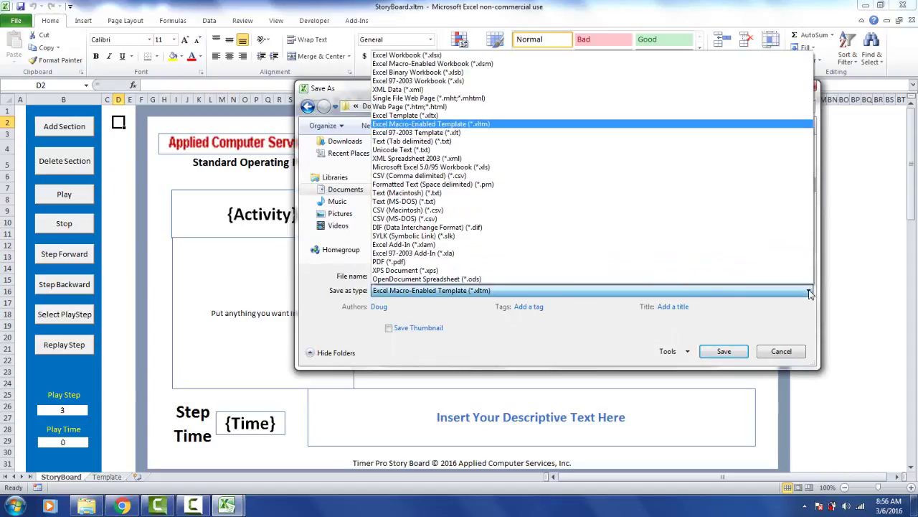
{"action": "left_click", "coordinate": [525, 130]}
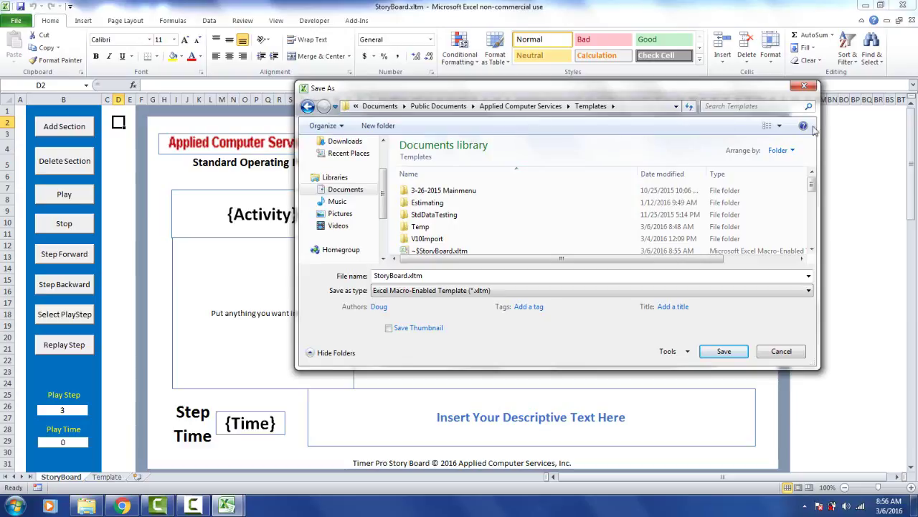
{"action": "left_click", "coordinate": [729, 349]}
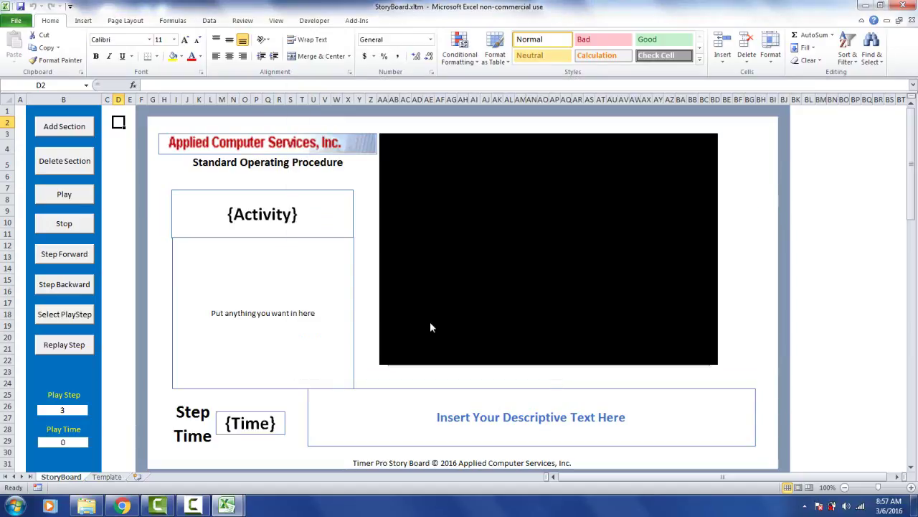